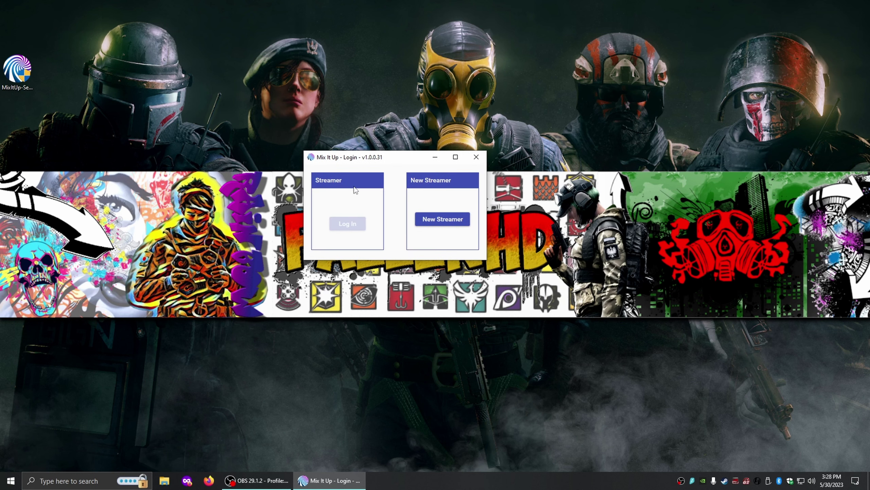
Start the setup as a new streamer and accept the license agreement.
{"action": "mouse_move", "coordinate": [388, 161]}
{"action": "left_mouse_down"}
{"action": "mouse_move", "coordinate": [394, 151]}
{"action": "mouse_move", "coordinate": [393, 159]}
{"action": "left_mouse_up"}
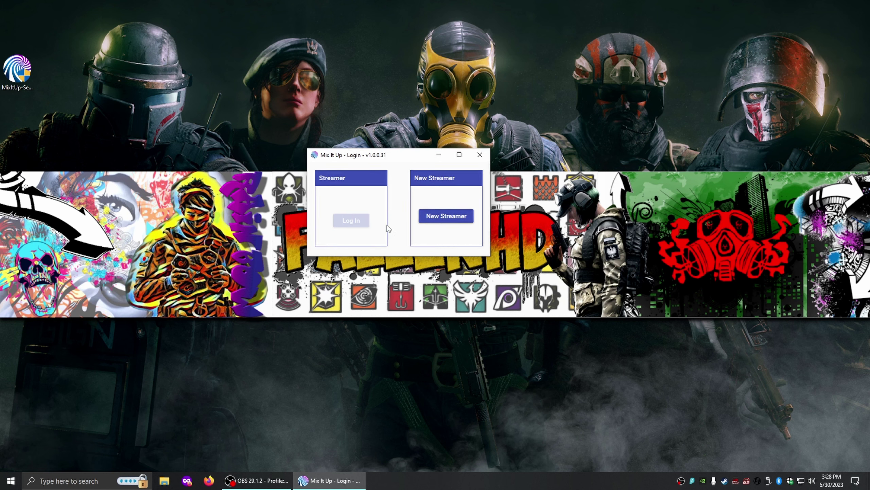
{"action": "left_click", "coordinate": [431, 216]}
{"action": "scroll", "coordinate": [359, 216], "scroll_direction": "down", "scroll_amount": 3}
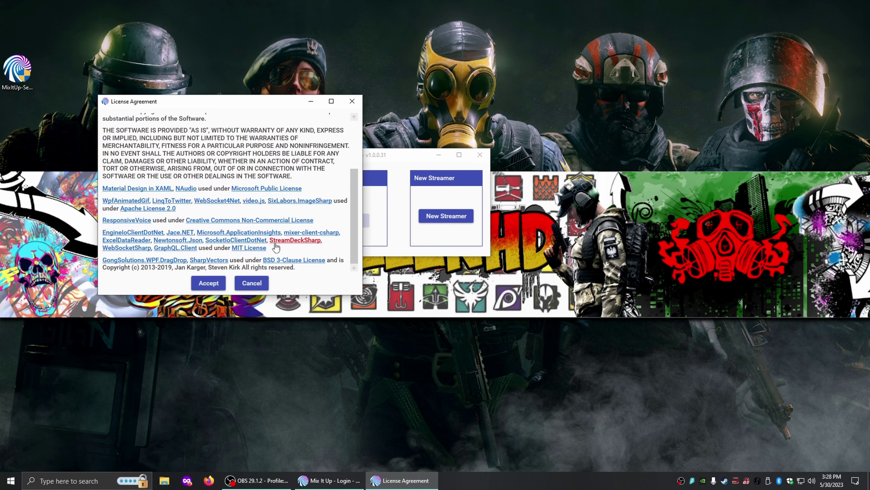
{"action": "key", "text": "Return"}
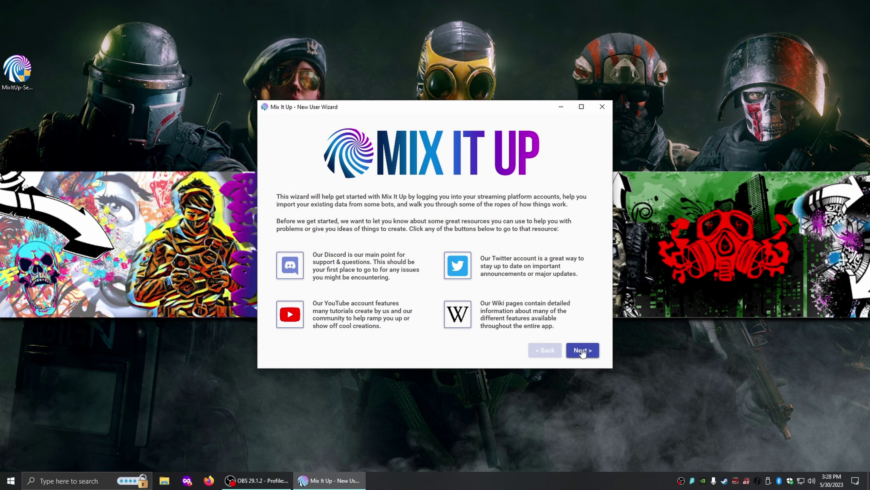
Advance the wizard to the streaming account sign-in page and start the Twitch login for the streamer account.
{"action": "left_click", "coordinate": [581, 349]}
{"action": "scroll", "coordinate": [363, 233], "scroll_direction": "down", "scroll_amount": 1}
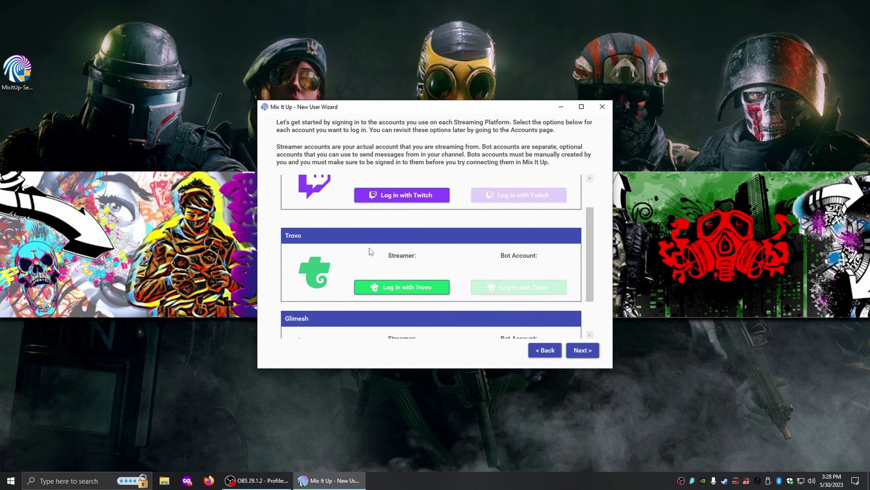
{"action": "scroll", "coordinate": [341, 254], "scroll_direction": "down", "scroll_amount": 1}
{"action": "scroll", "coordinate": [339, 269], "scroll_direction": "up", "scroll_amount": 2}
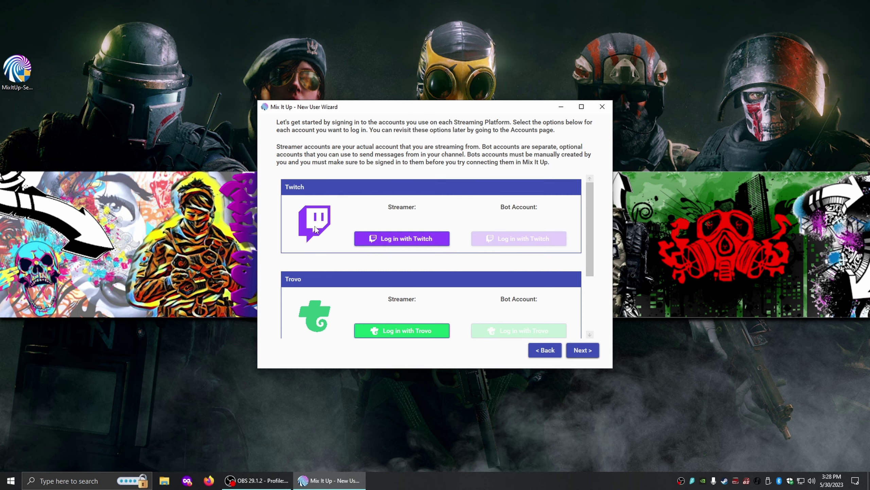
{"action": "left_click", "coordinate": [399, 240]}
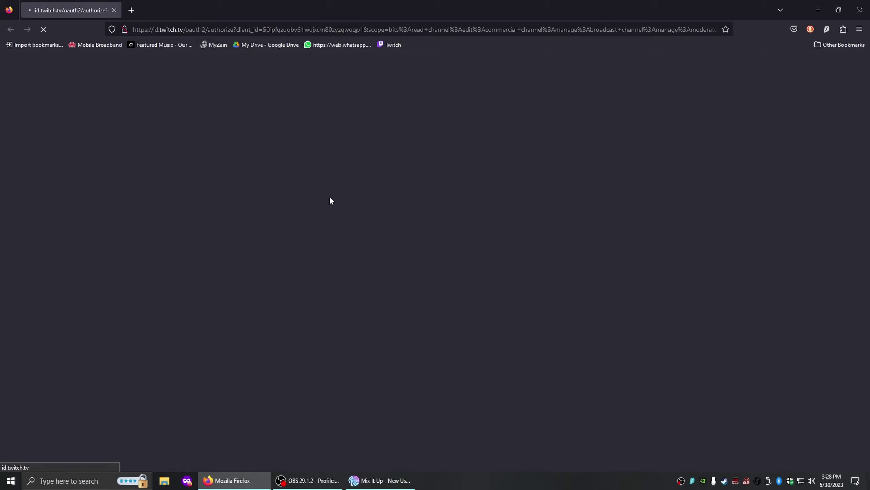
Review the requested Twitch permissions, authorize Mix It Up for the streamer account, and close the browser.
{"action": "scroll", "coordinate": [416, 210], "scroll_direction": "down", "scroll_amount": 2}
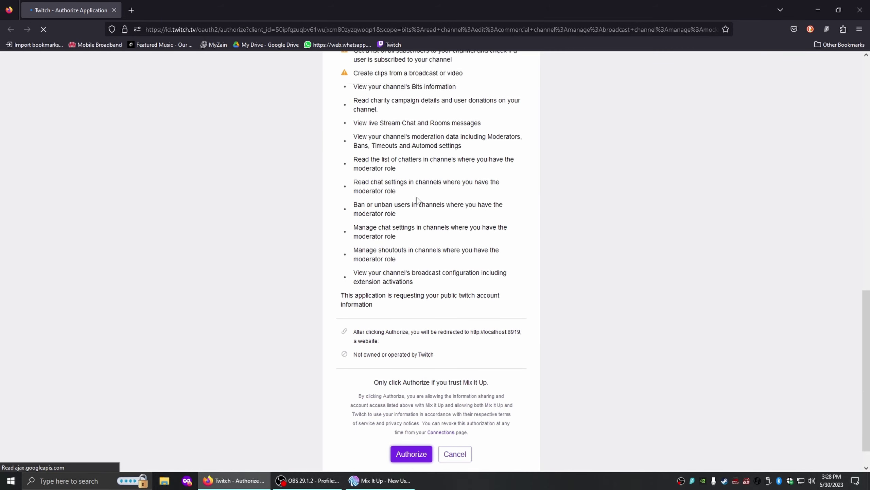
{"action": "scroll", "coordinate": [416, 209], "scroll_direction": "up", "scroll_amount": 15}
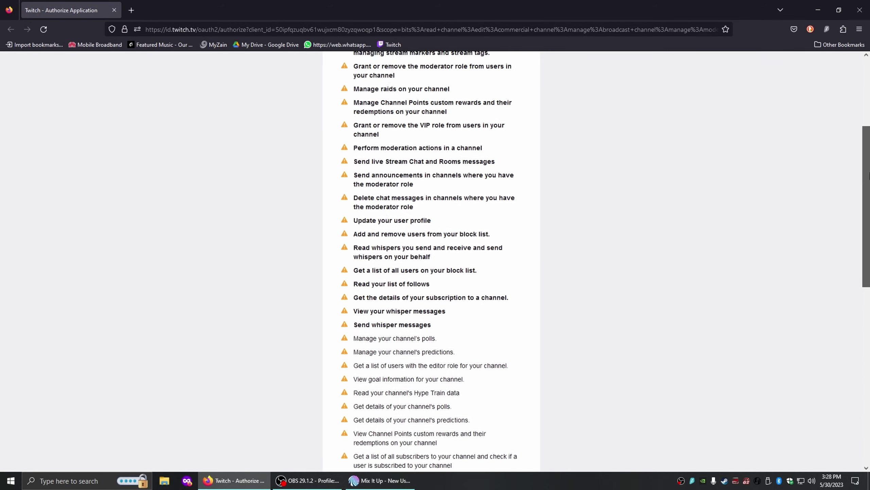
{"action": "left_click_drag", "start_coordinate": [869, 108], "coordinate": [399, 435]}
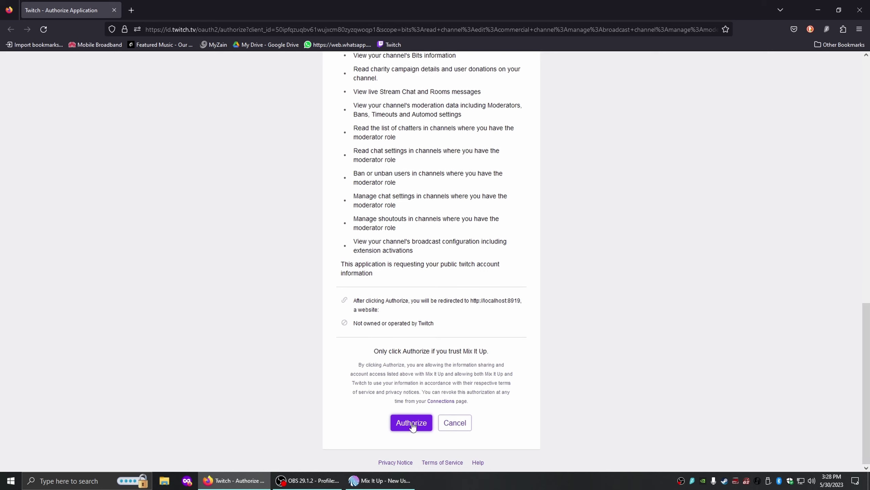
{"action": "left_click", "coordinate": [412, 422]}
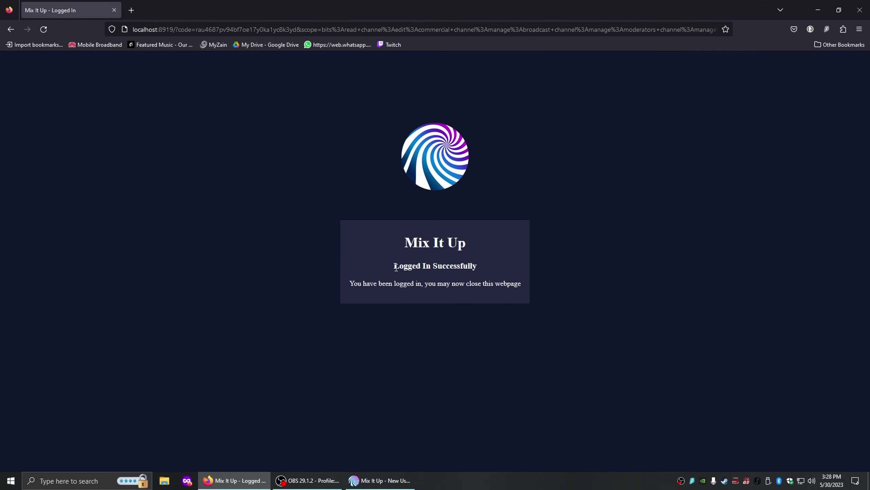
{"action": "left_click_drag", "start_coordinate": [396, 267], "coordinate": [496, 273]}
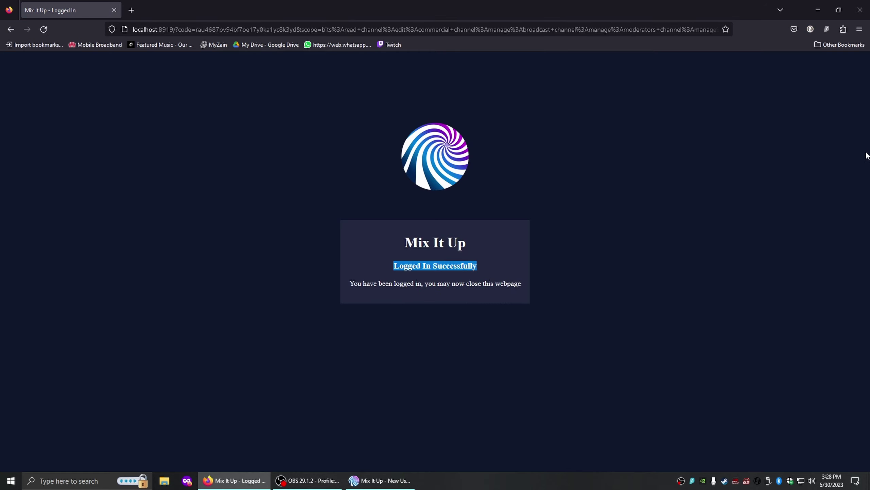
{"action": "left_click", "coordinate": [861, 10]}
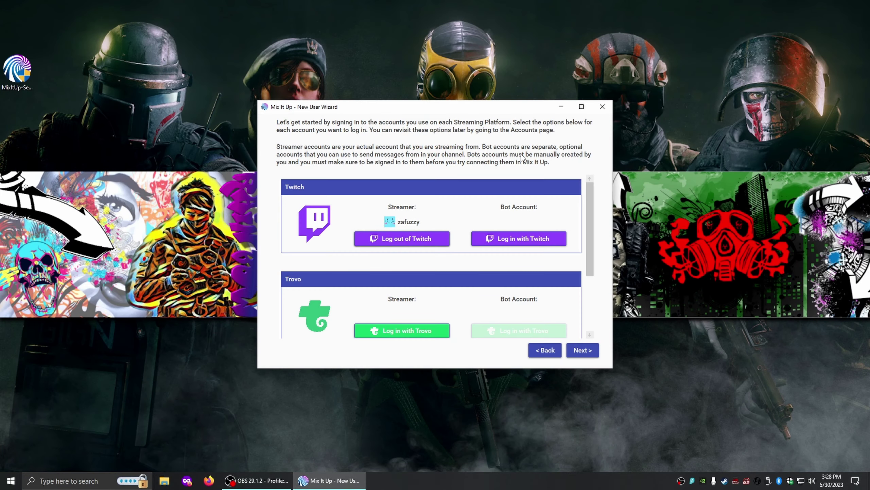
Switch to Firefox, open the Twitch website and log out of the streamer account.
{"action": "left_click", "coordinate": [208, 481]}
{"action": "type", "text": "twitch"}
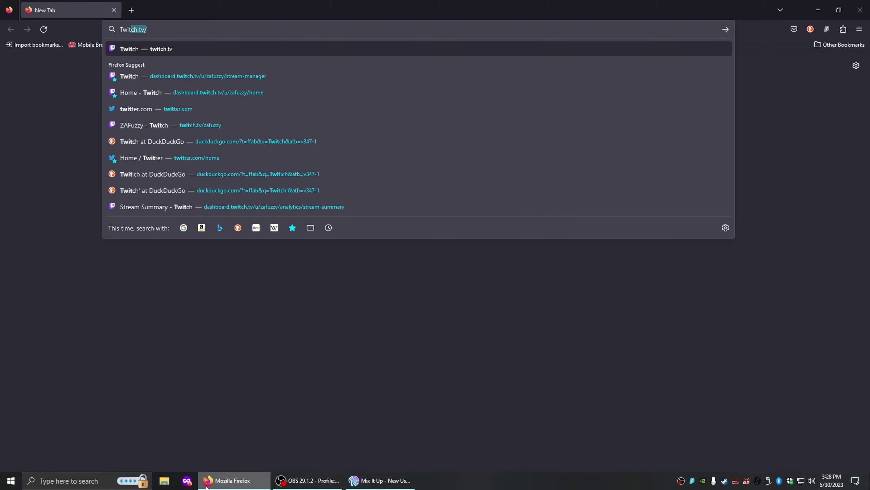
{"action": "key", "text": "Return"}
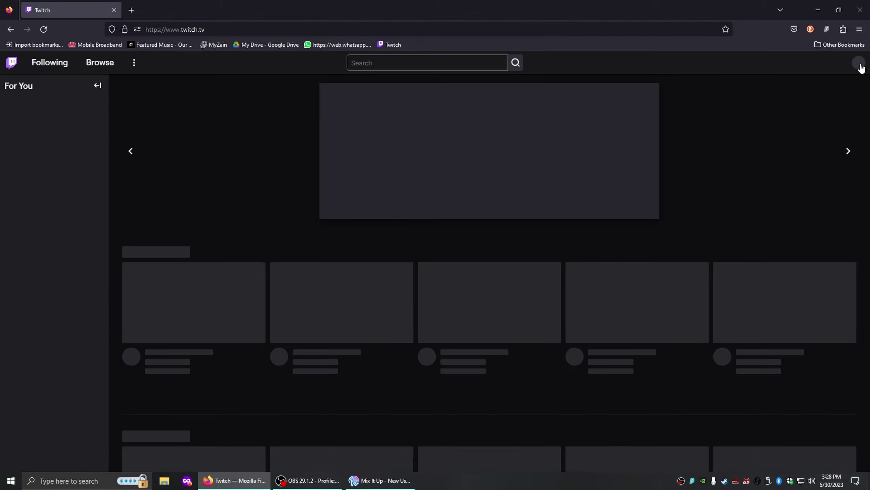
{"action": "left_click", "coordinate": [861, 64]}
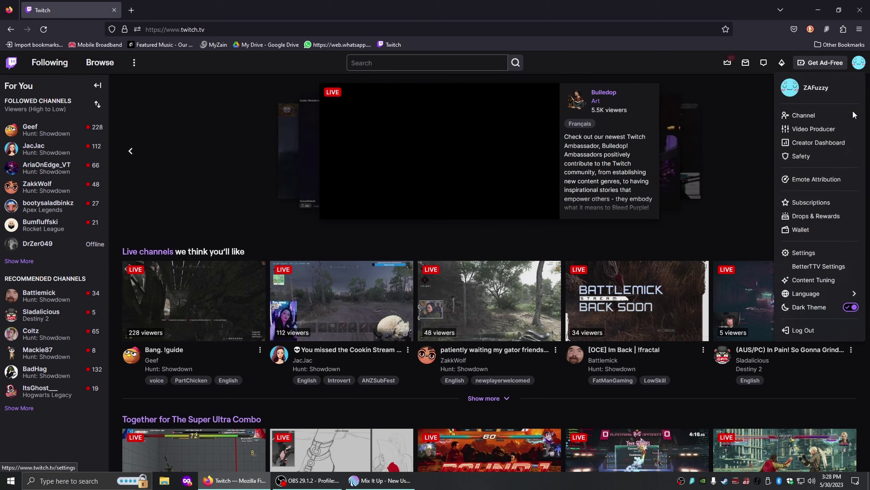
{"action": "left_click", "coordinate": [804, 330]}
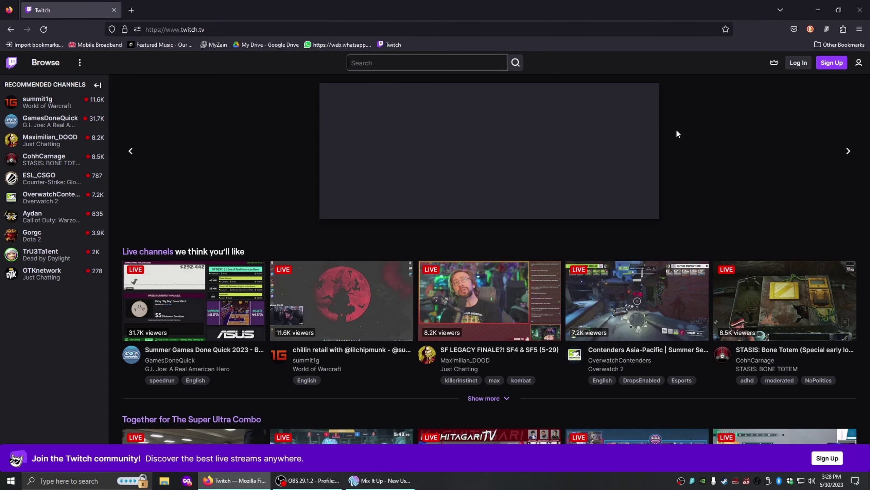
Log in to Twitch with the bot account's username and password, check the active account, and close the browser.
{"action": "left_click", "coordinate": [798, 63]}
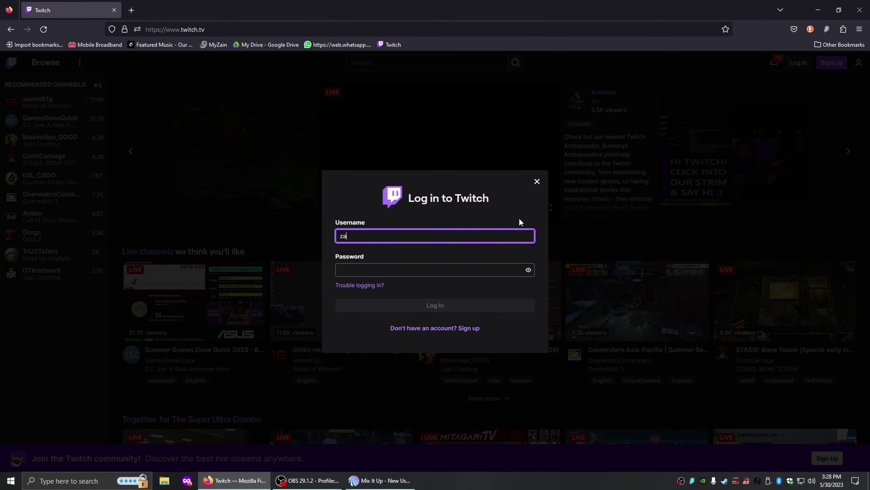
{"action": "key", "text": "Return"}
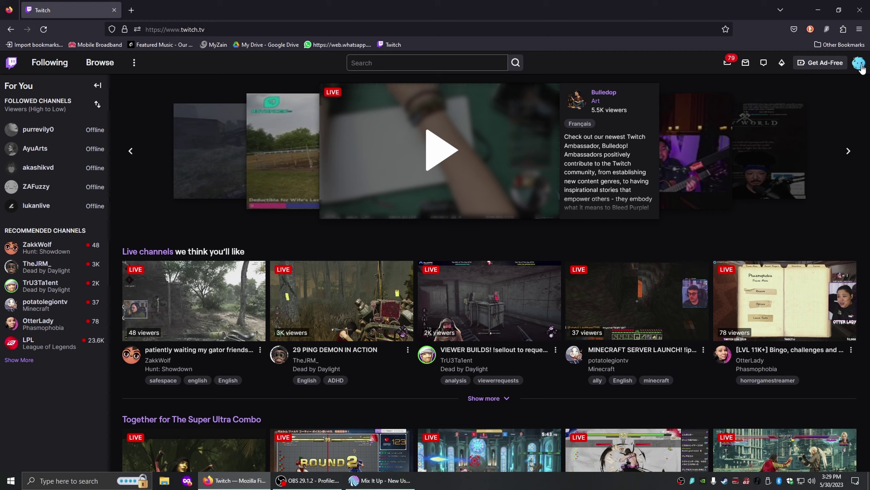
{"action": "left_click", "coordinate": [859, 63]}
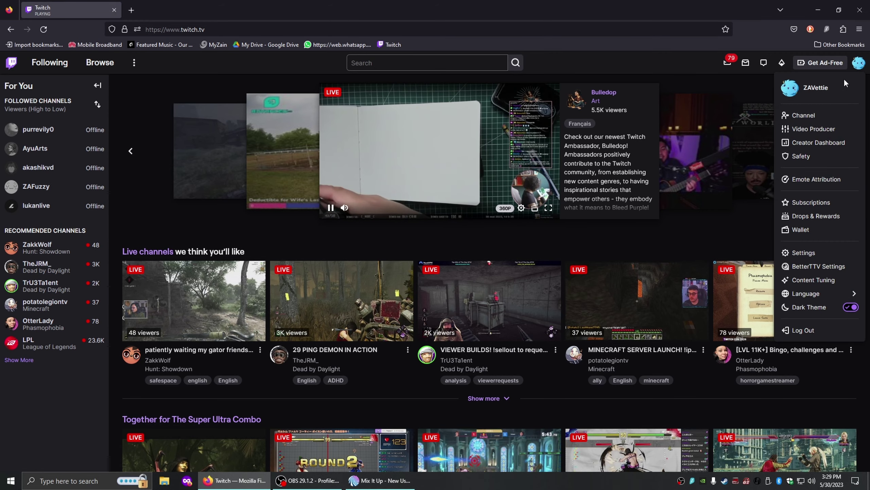
{"action": "left_click", "coordinate": [859, 10]}
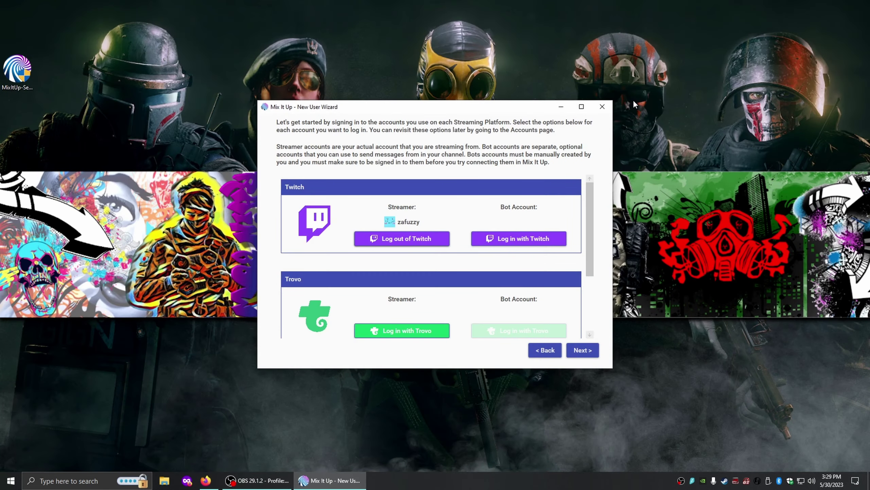
Connect the Twitch bot account by authorizing Mix It Up, and complete the remaining pages of the new user wizard.
{"action": "left_click", "coordinate": [516, 241]}
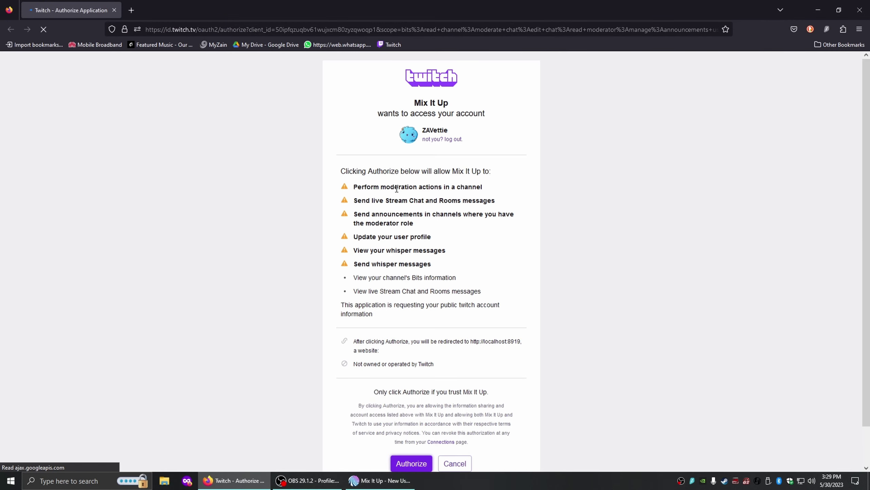
{"action": "scroll", "coordinate": [397, 190], "scroll_direction": "down", "scroll_amount": 2}
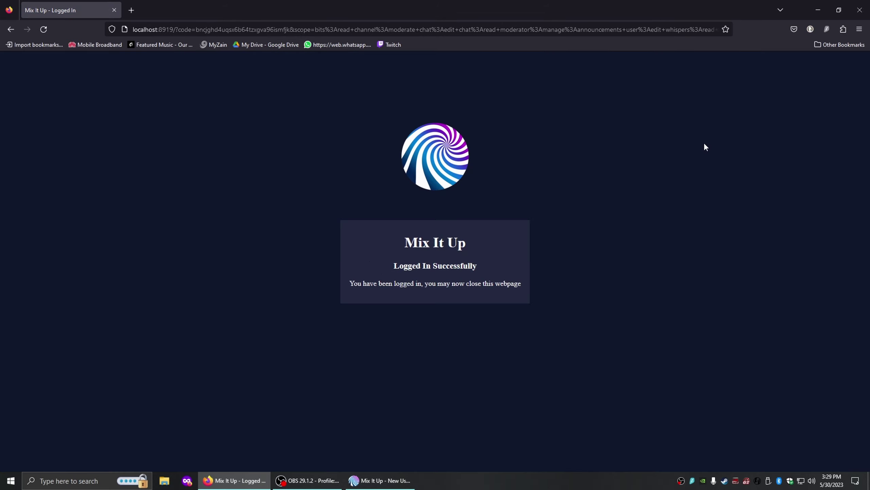
{"action": "left_click", "coordinate": [859, 10]}
{"action": "left_click", "coordinate": [588, 353]}
{"action": "left_click", "coordinate": [586, 352]}
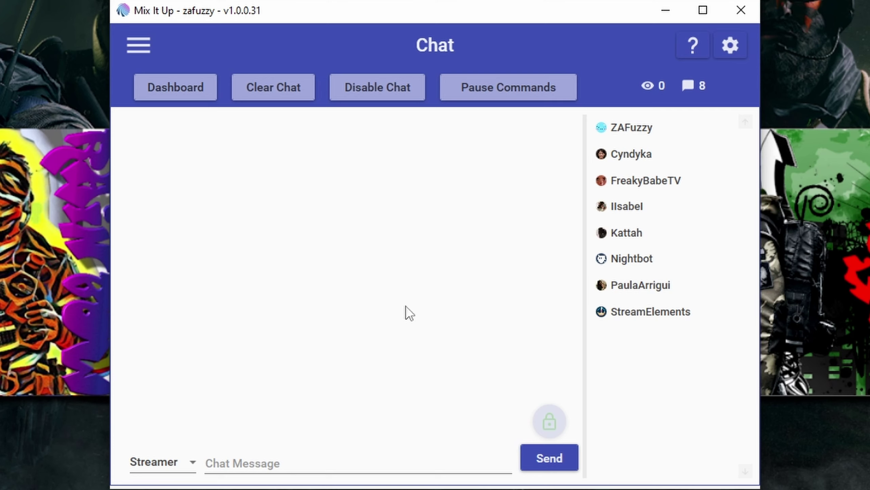
View the Bot and Streamer sender options for chat messages, keeping Streamer selected.
{"action": "left_click", "coordinate": [266, 462]}
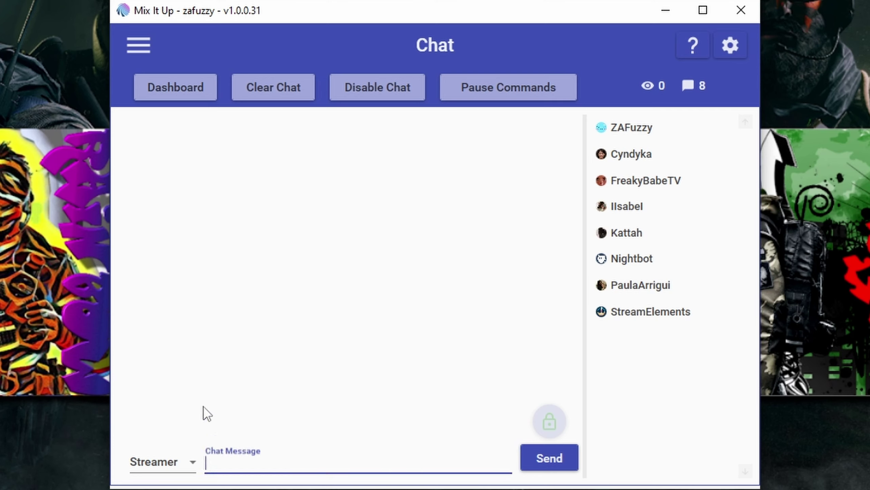
{"action": "left_click", "coordinate": [176, 475]}
{"action": "left_click", "coordinate": [144, 485]}
{"action": "left_click", "coordinate": [164, 469]}
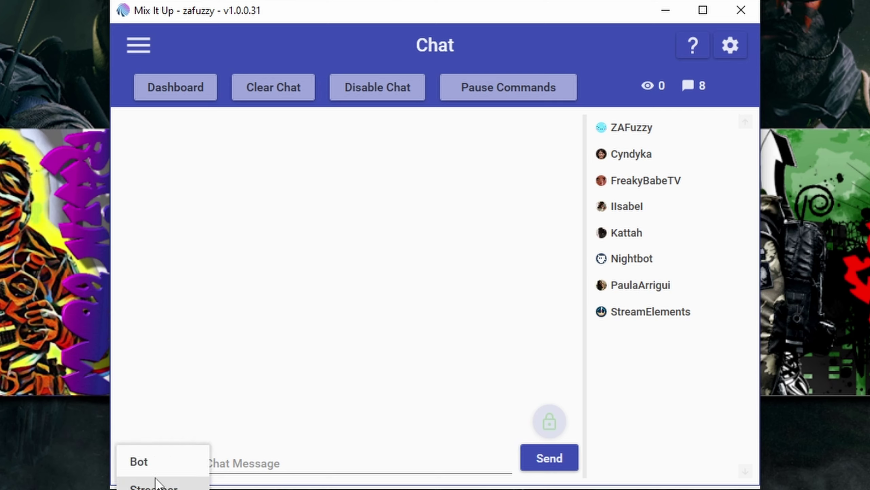
{"action": "left_click", "coordinate": [148, 484]}
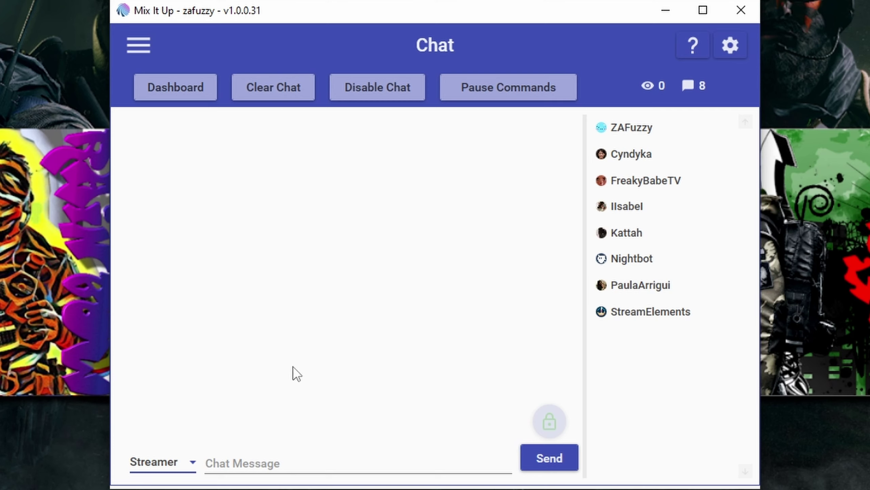
Set the chat sender to Bot and send the message "Hello world".
{"action": "left_click", "coordinate": [178, 462]}
{"action": "left_click", "coordinate": [179, 486]}
{"action": "left_click", "coordinate": [210, 466]}
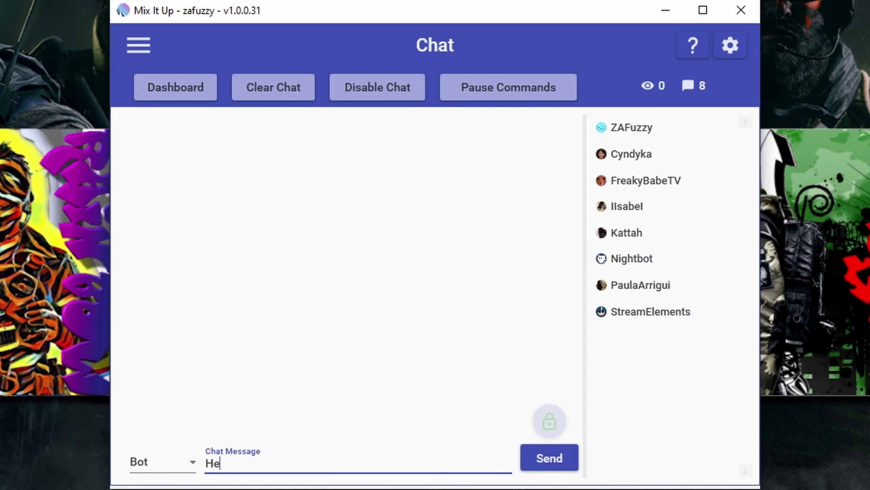
{"action": "type", "text": "Hello world"}
{"action": "key", "text": "Return"}
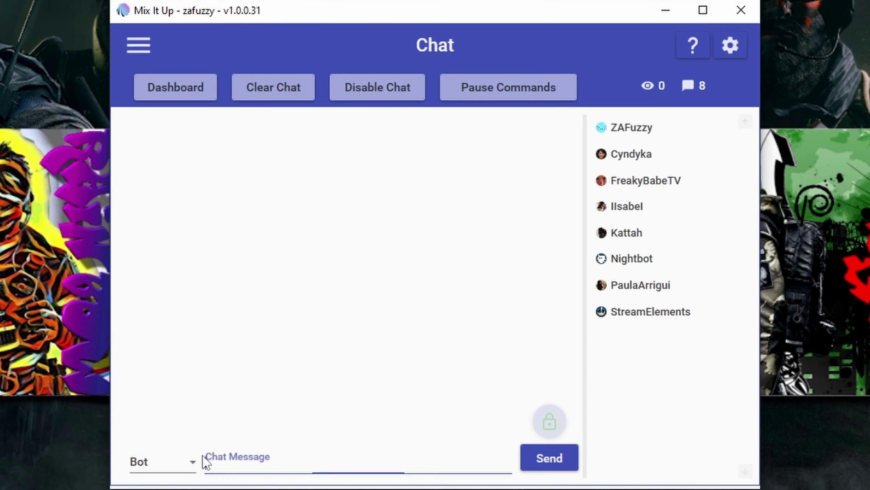
Send a "Hello" message mentioning the bot account with Streamer as the sender, and clear the chat.
{"action": "left_click", "coordinate": [177, 467]}
{"action": "left_click", "coordinate": [155, 486]}
{"action": "left_click", "coordinate": [253, 468]}
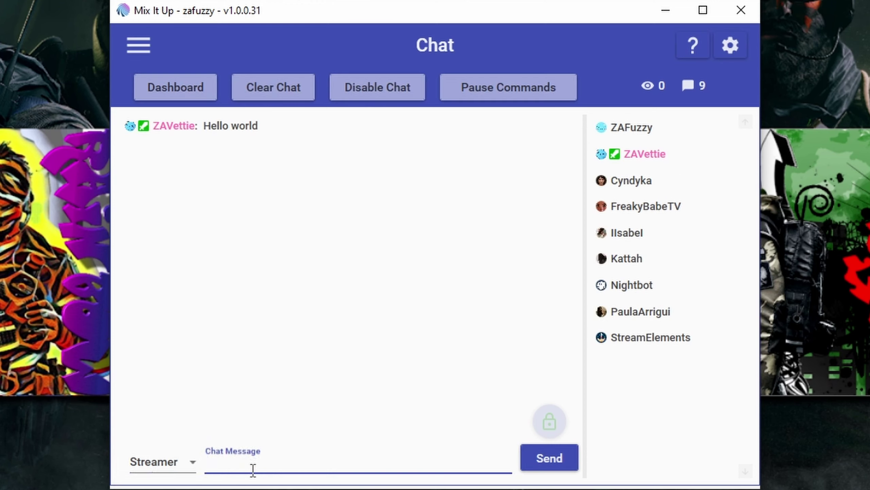
{"action": "type", "text": "Hello @ZA"}
{"action": "key", "text": "Up"}
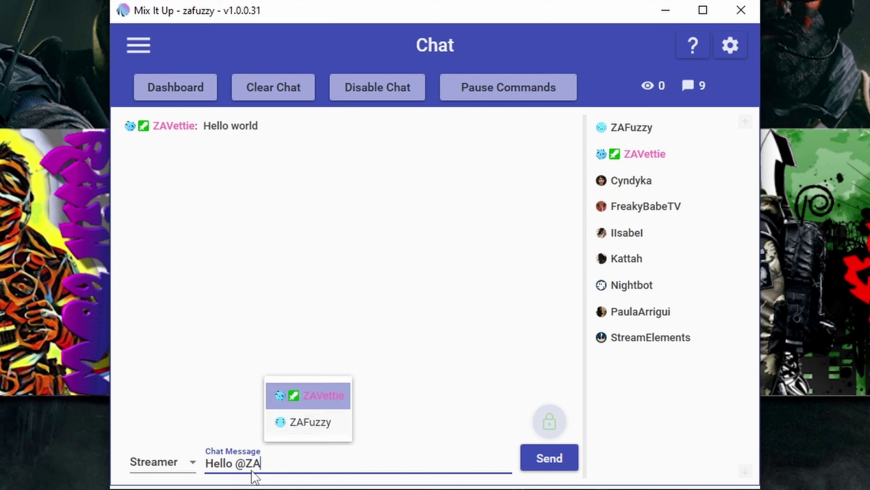
{"action": "key", "text": "Return"}
{"action": "key", "text": "Return"}
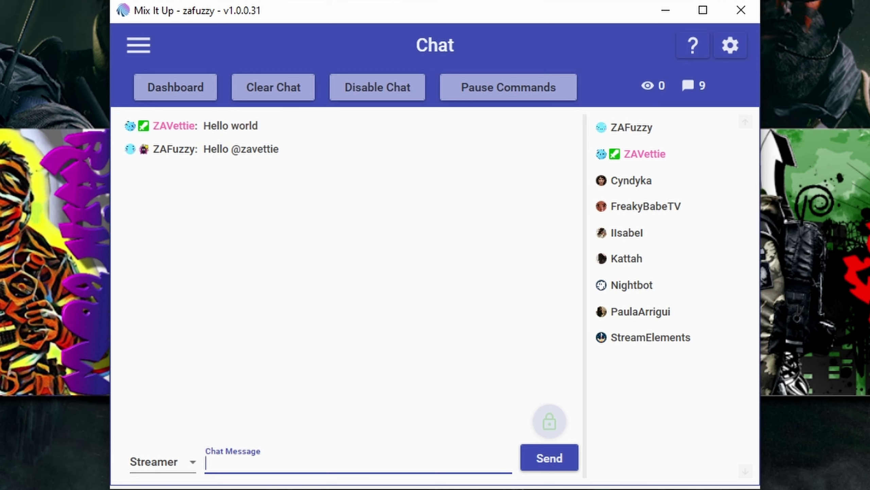
{"action": "left_click", "coordinate": [274, 87]}
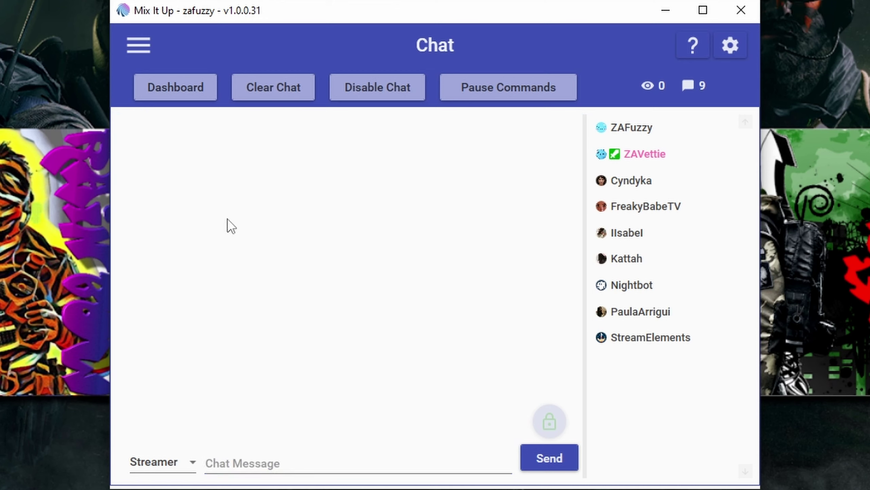
Look briefly at the Timers page and open the Commands page.
{"action": "left_click", "coordinate": [139, 48]}
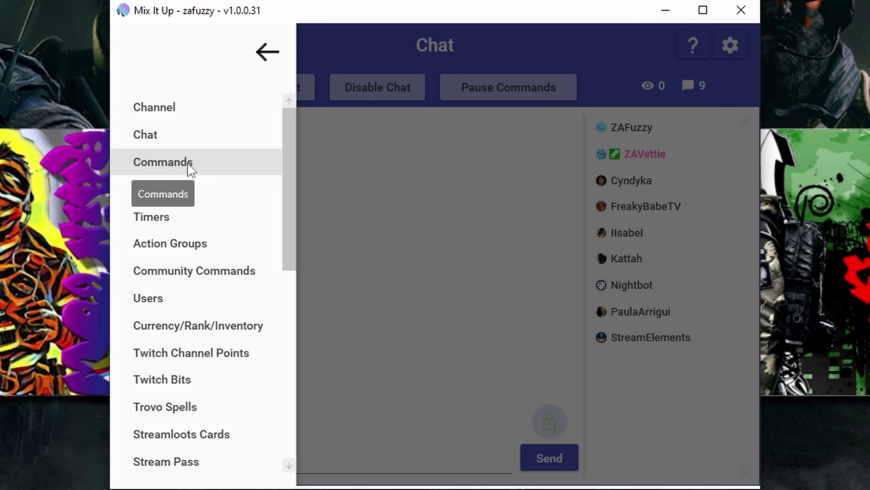
{"action": "left_click", "coordinate": [176, 216]}
{"action": "left_click", "coordinate": [133, 44]}
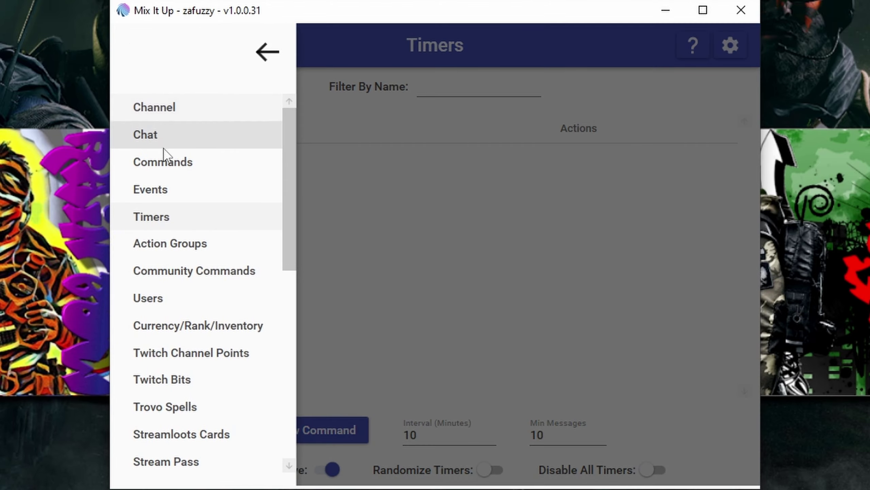
{"action": "left_click", "coordinate": [240, 161]}
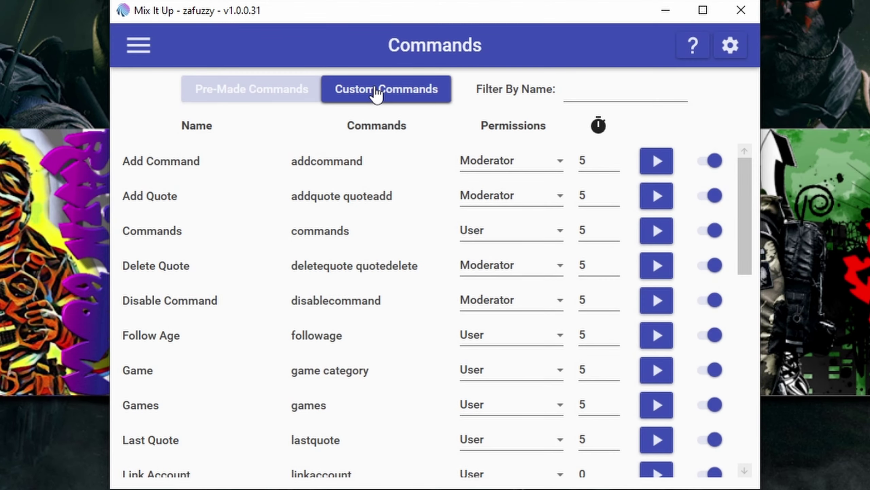
Start a new custom command and choose Chat Message as the action type after browsing the available actions.
{"action": "left_click", "coordinate": [375, 91]}
{"action": "left_click", "coordinate": [467, 459]}
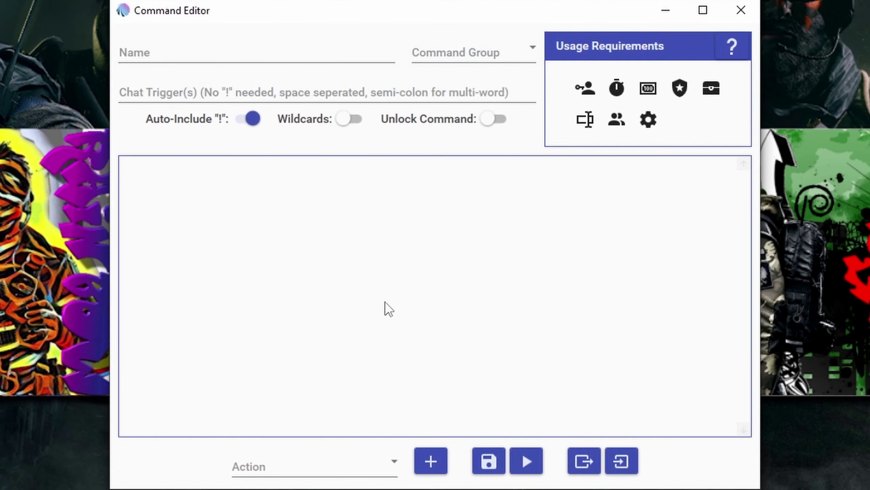
{"action": "left_click", "coordinate": [384, 461]}
{"action": "scroll", "coordinate": [339, 340], "scroll_direction": "down", "scroll_amount": 5}
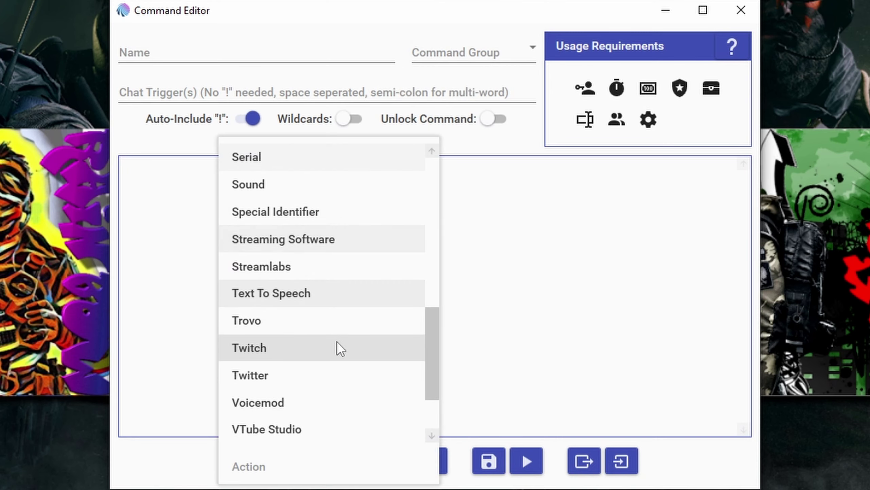
{"action": "scroll", "coordinate": [265, 382], "scroll_direction": "up", "scroll_amount": 5}
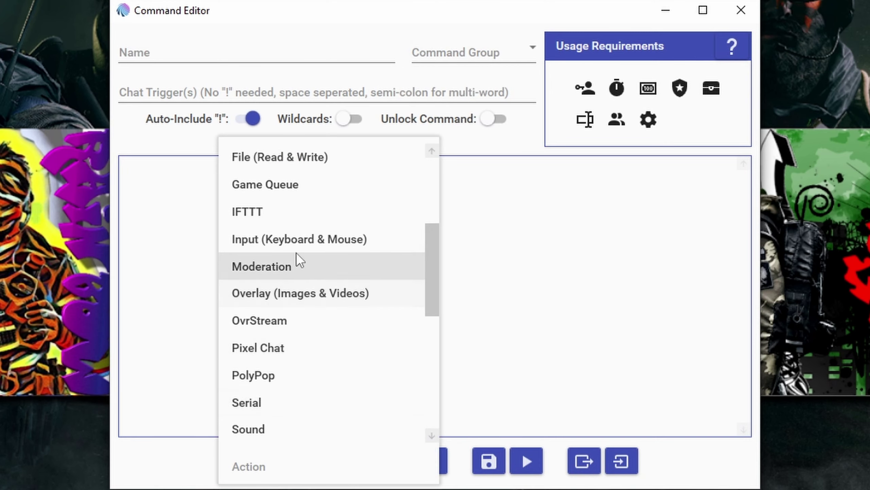
{"action": "scroll", "coordinate": [292, 240], "scroll_direction": "up", "scroll_amount": 2}
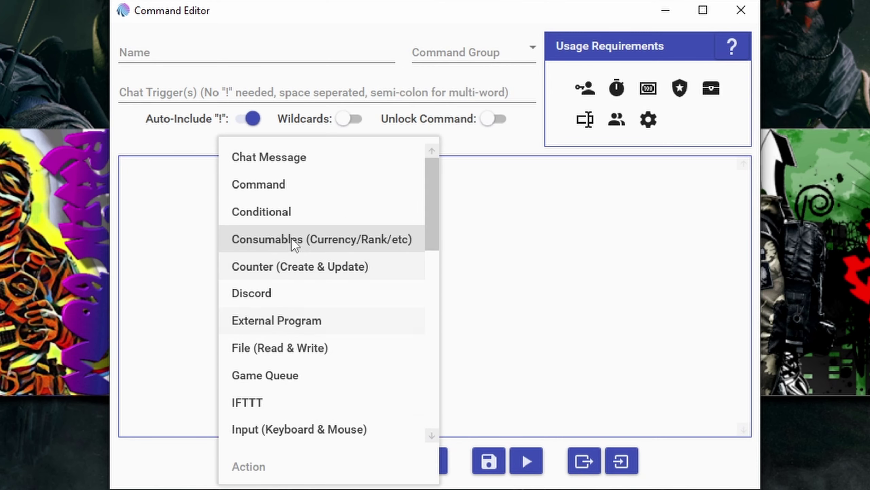
{"action": "left_click", "coordinate": [273, 154]}
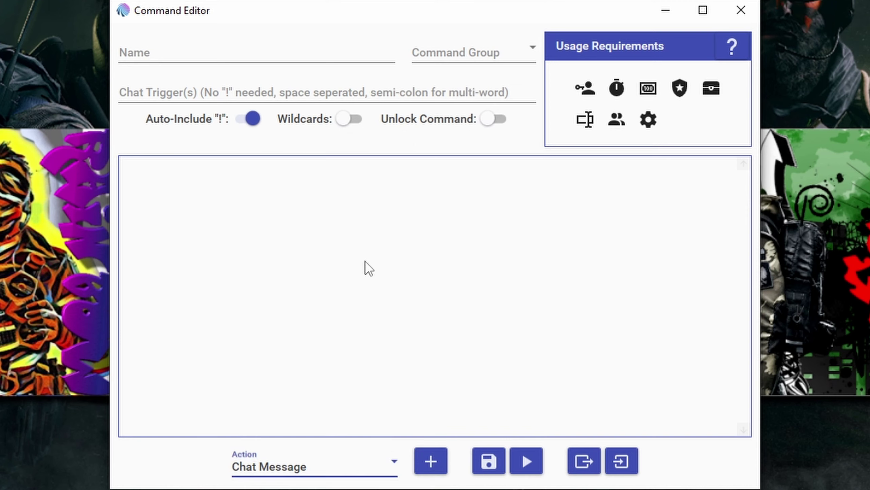
{"action": "left_click", "coordinate": [166, 57]}
{"action": "type", "text": "di"}
{"action": "key", "text": "BackSpace"}
{"action": "key", "text": "BackSpace"}
{"action": "key", "text": "BackSpace"}
{"action": "key", "text": "BackSpace"}
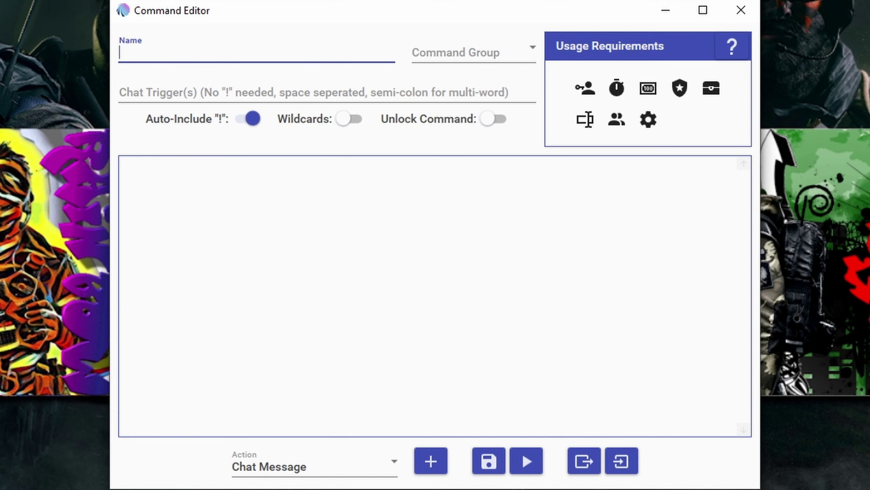
{"action": "type", "text": "youtube channel - https://www.youtube.com/c/zafuzzy"}
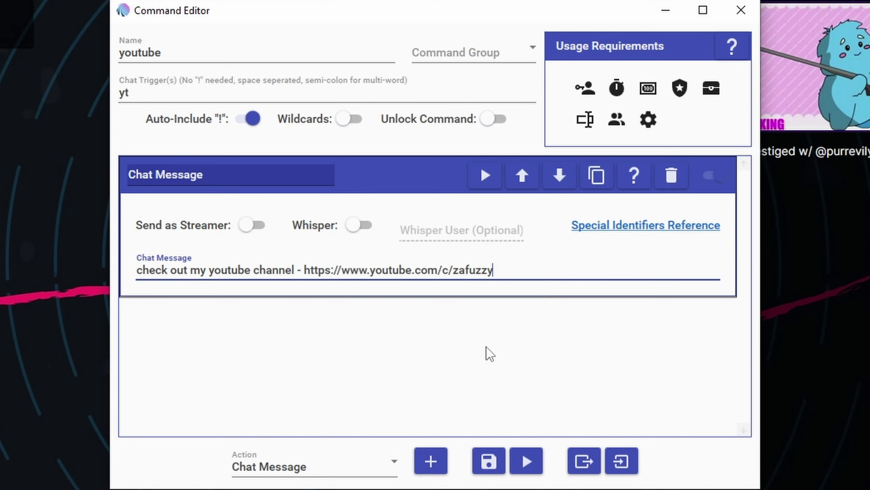
{"action": "left_click", "coordinate": [488, 461]}
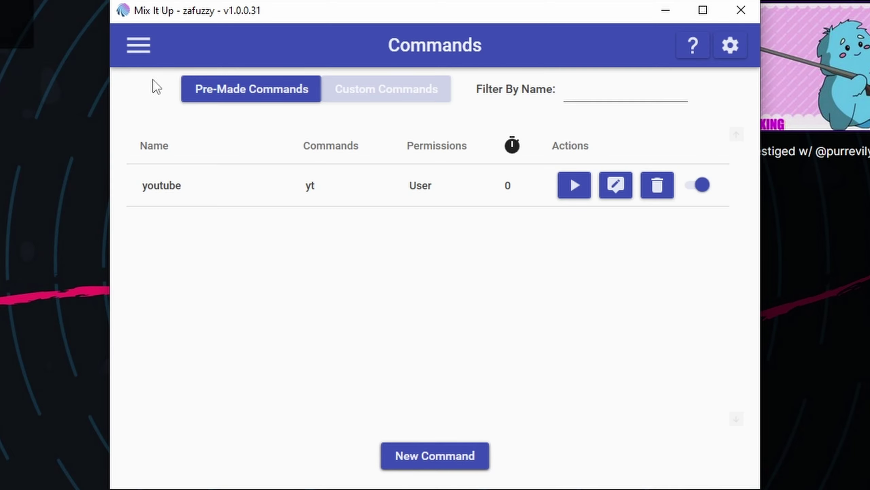
Open the Chat page and send the message "!yt" with Streamer as the sender to test the custom command.
{"action": "left_click", "coordinate": [139, 45]}
{"action": "left_click", "coordinate": [157, 136]}
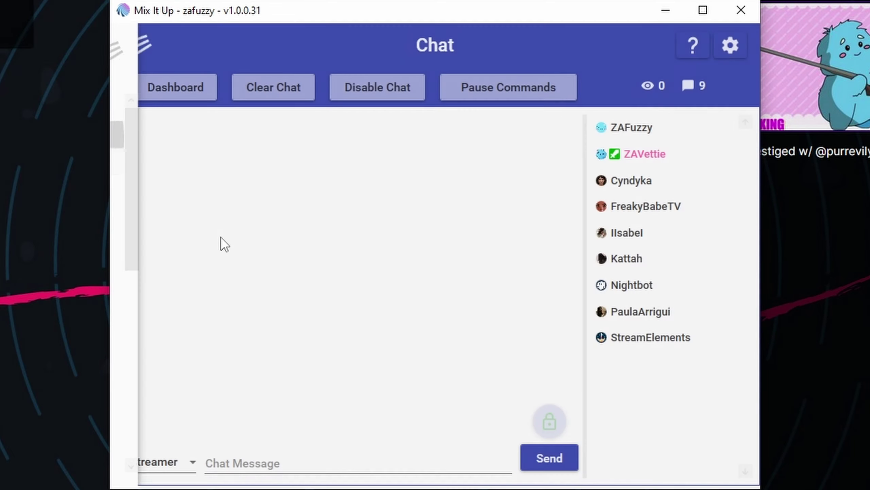
{"action": "left_click", "coordinate": [195, 475]}
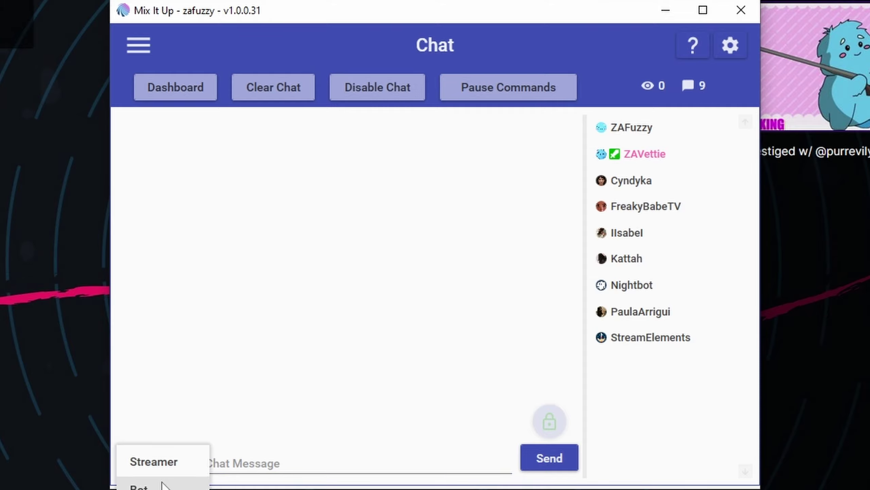
{"action": "left_click", "coordinate": [187, 484]}
{"action": "left_click", "coordinate": [175, 469]}
{"action": "left_click", "coordinate": [182, 485]}
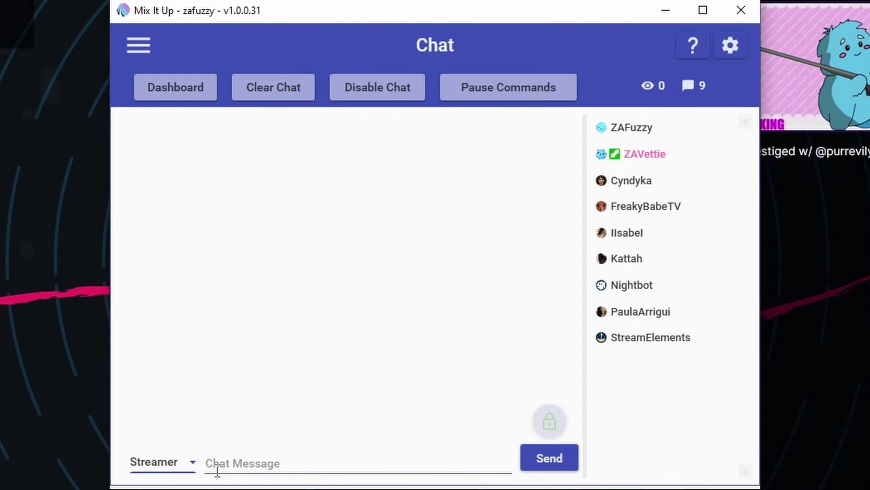
{"action": "left_click", "coordinate": [238, 462]}
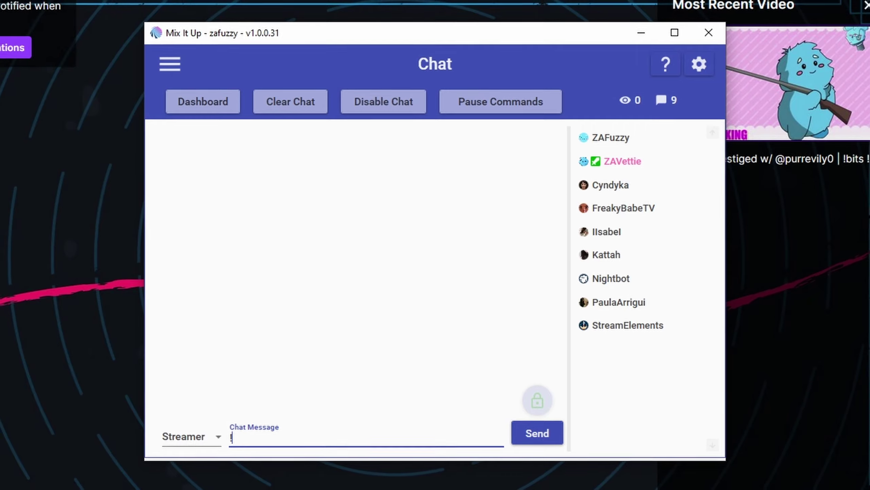
{"action": "type", "text": "!yt"}
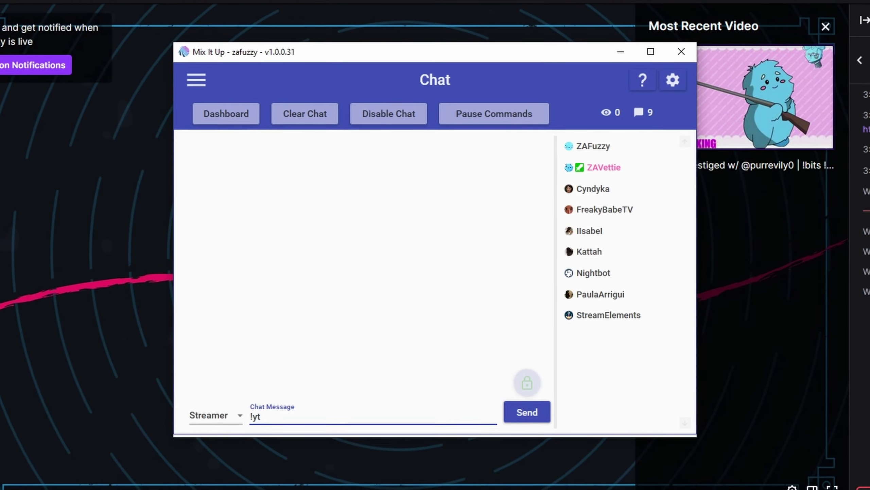
{"action": "key", "text": "Return"}
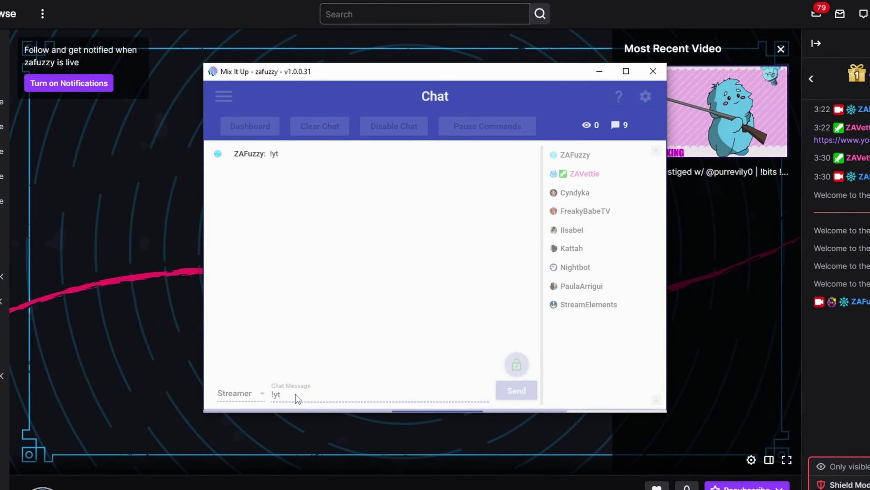